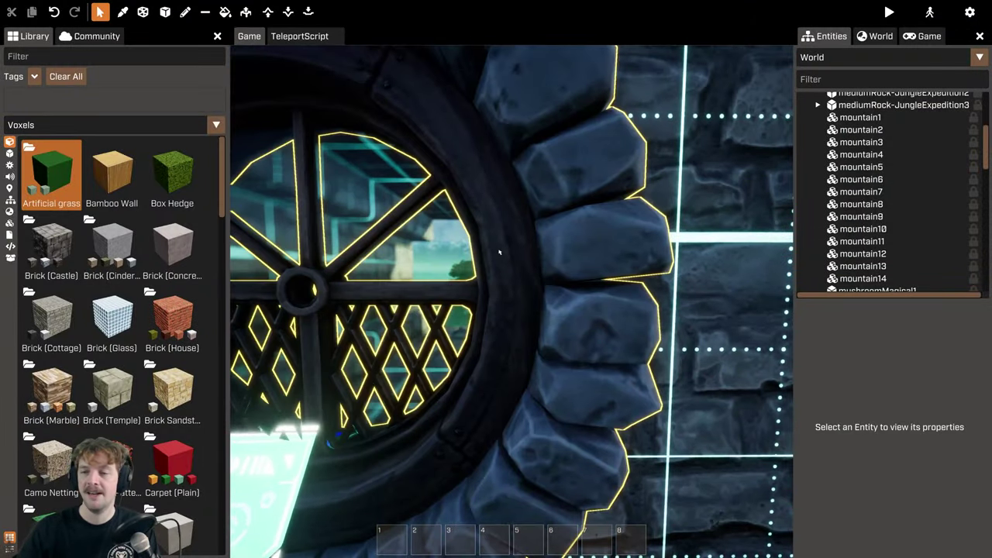
Step: Open the world settings and bring up the horizon options among the sky elements
{"action": "right_click_drag", "start_coordinate": [501, 253], "coordinate": [760, 253]}
{"action": "key", "text": "s"}
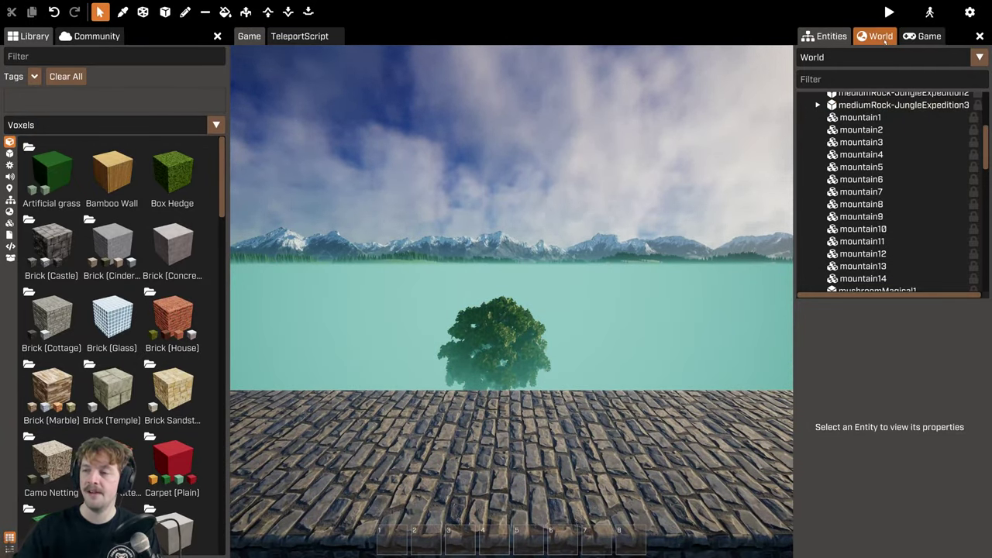
{"action": "left_click", "coordinate": [879, 36]}
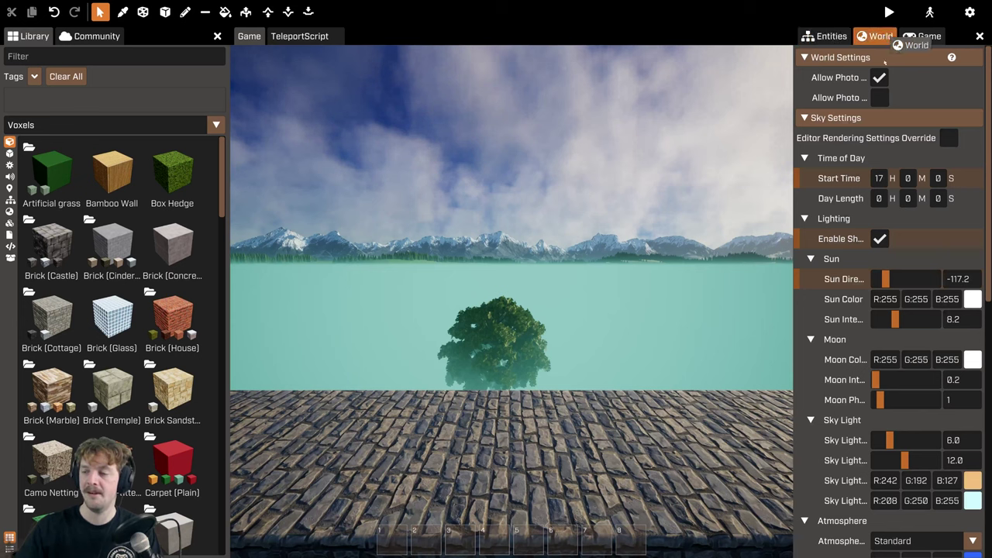
{"action": "scroll", "coordinate": [845, 314], "scroll_direction": "down", "scroll_amount": 8}
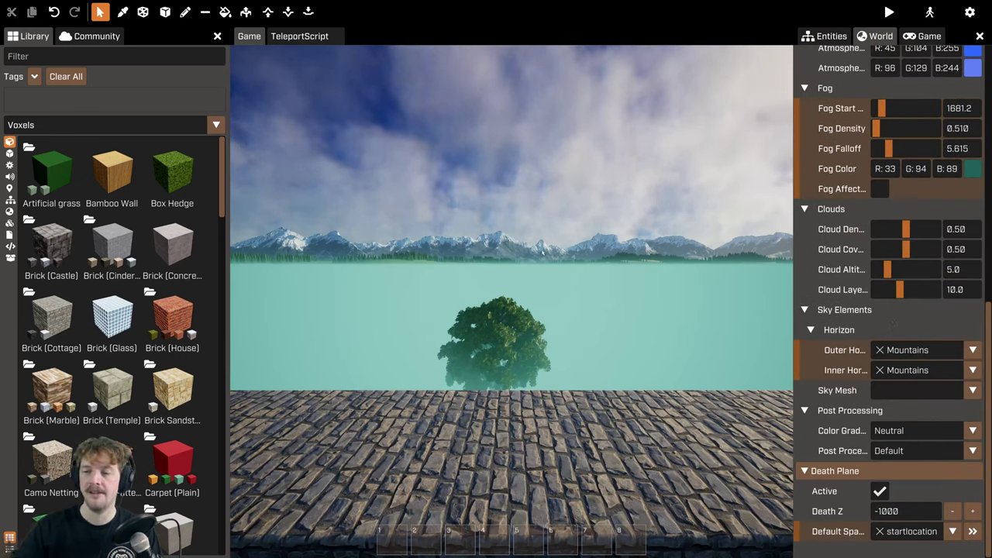
{"action": "right_click_drag", "start_coordinate": [585, 301], "coordinate": [403, 294]}
{"action": "right_click_drag", "start_coordinate": [423, 213], "coordinate": [484, 196]}
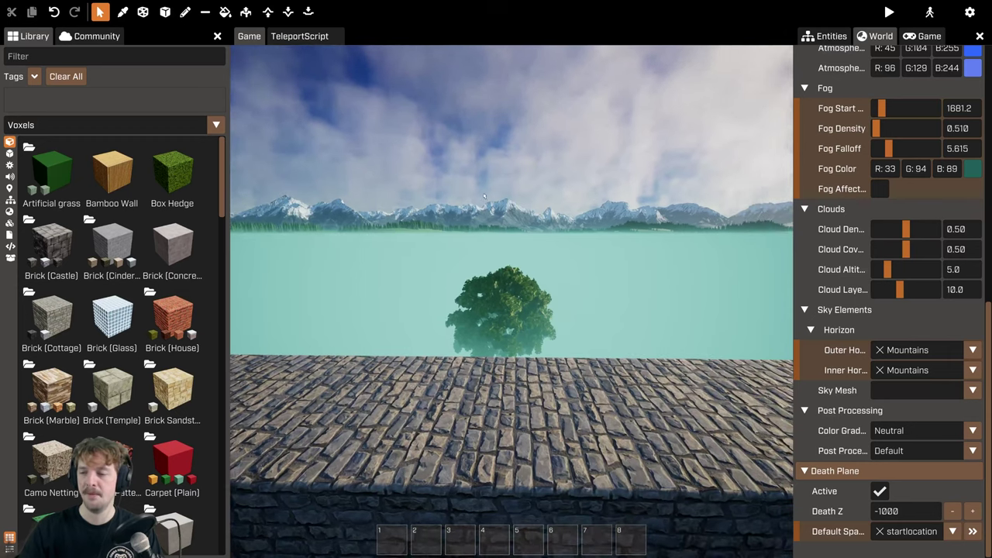
Step: Try the Alien Planet and Desert presets for the outer horizon, ending back on Mountains
{"action": "left_click", "coordinate": [964, 348]}
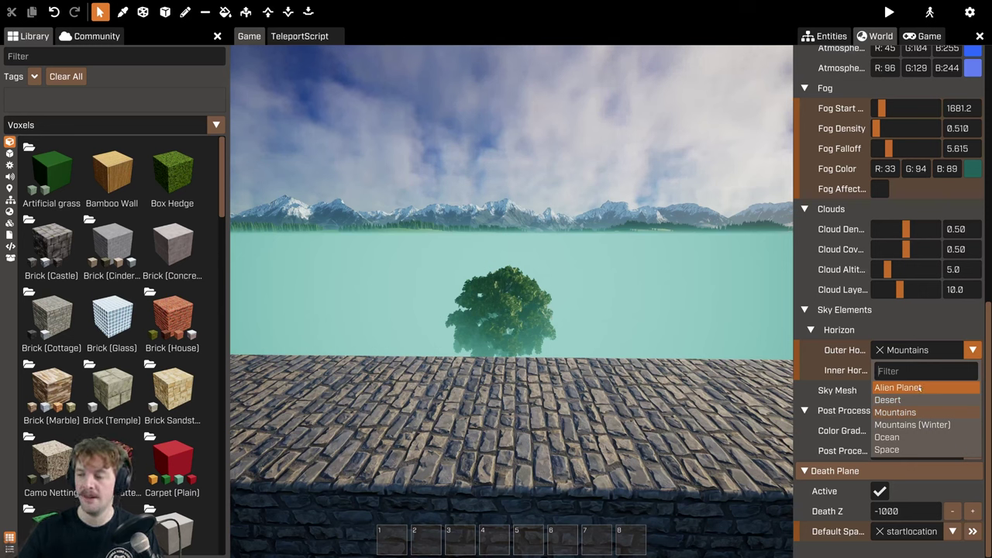
{"action": "left_click", "coordinate": [921, 387]}
{"action": "left_click", "coordinate": [919, 350]}
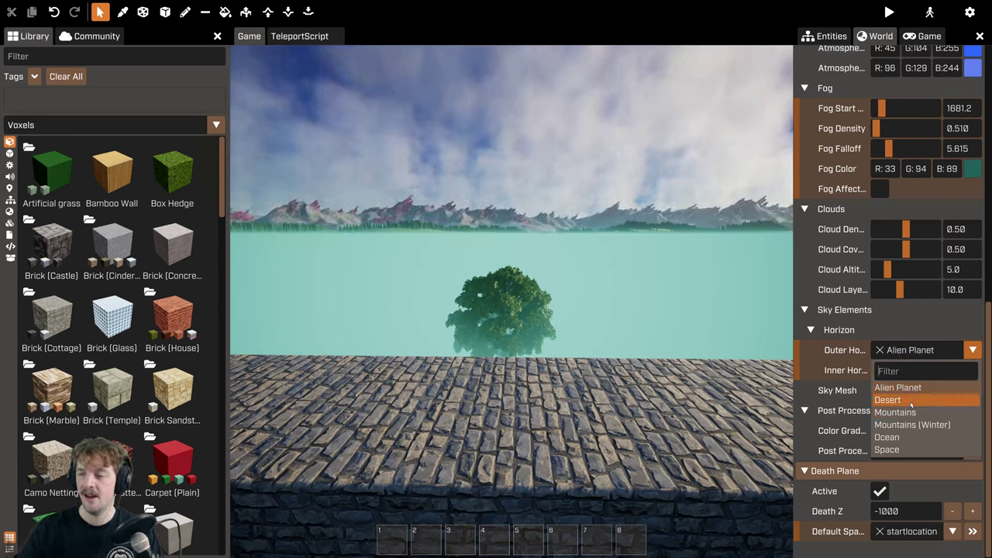
{"action": "left_click", "coordinate": [912, 401]}
{"action": "left_click", "coordinate": [922, 351]}
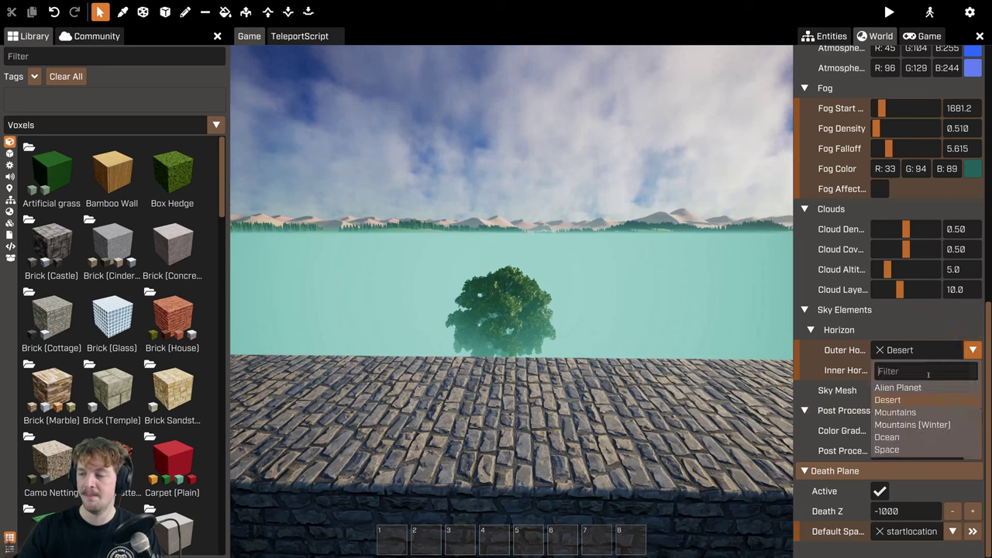
{"action": "left_click", "coordinate": [898, 412]}
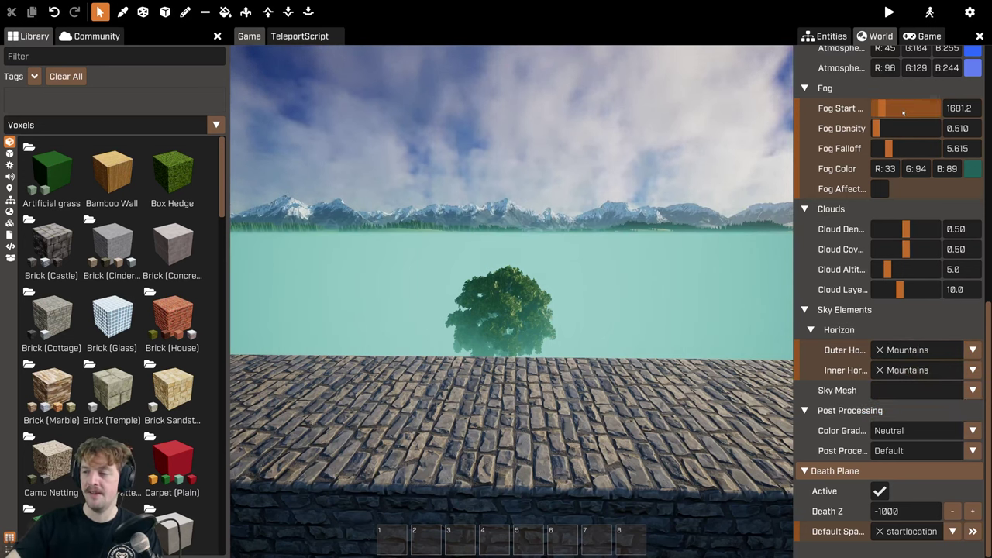
Step: Clear the fog over the landscape by setting Fog Start to about 2618.7 and Fog Density to 0
{"action": "left_click_drag", "start_coordinate": [880, 110], "coordinate": [821, 116]}
{"action": "left_click_drag", "start_coordinate": [884, 107], "coordinate": [862, 130]}
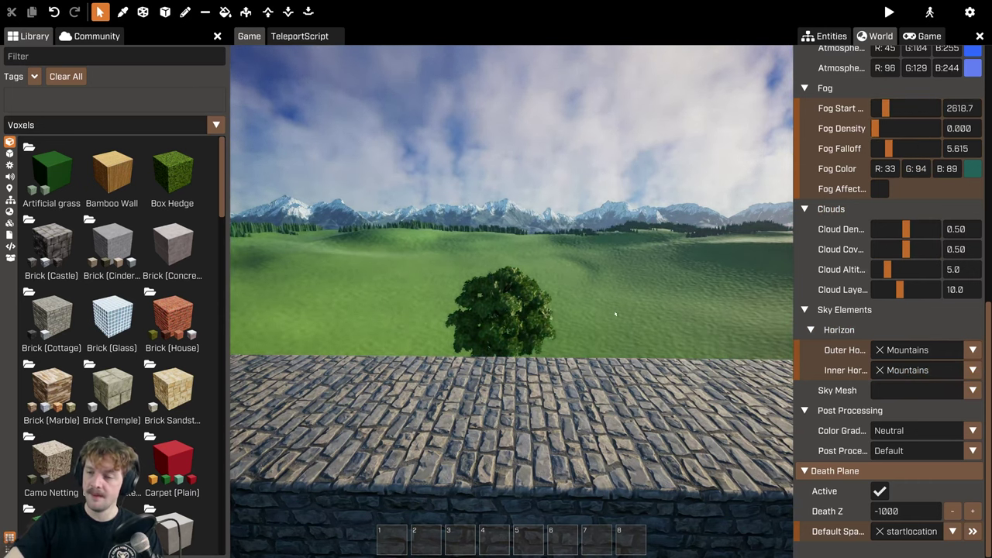
{"action": "right_click_drag", "start_coordinate": [488, 260], "coordinate": [299, 282]}
{"action": "right_click_drag", "start_coordinate": [722, 200], "coordinate": [744, 205]}
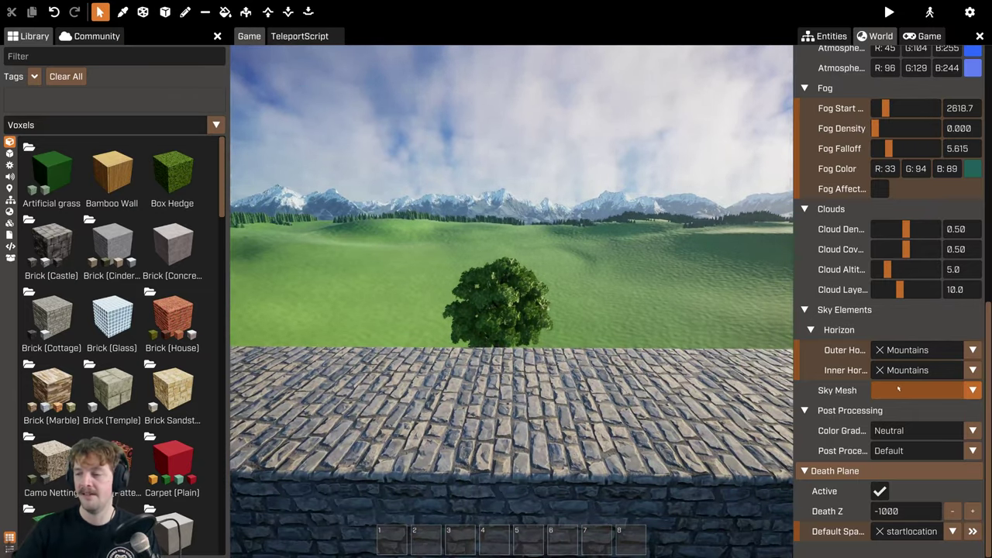
Step: Try out other presets for the inner horizon, starting with Desert
{"action": "left_click", "coordinate": [915, 370]}
{"action": "left_click", "coordinate": [918, 418]}
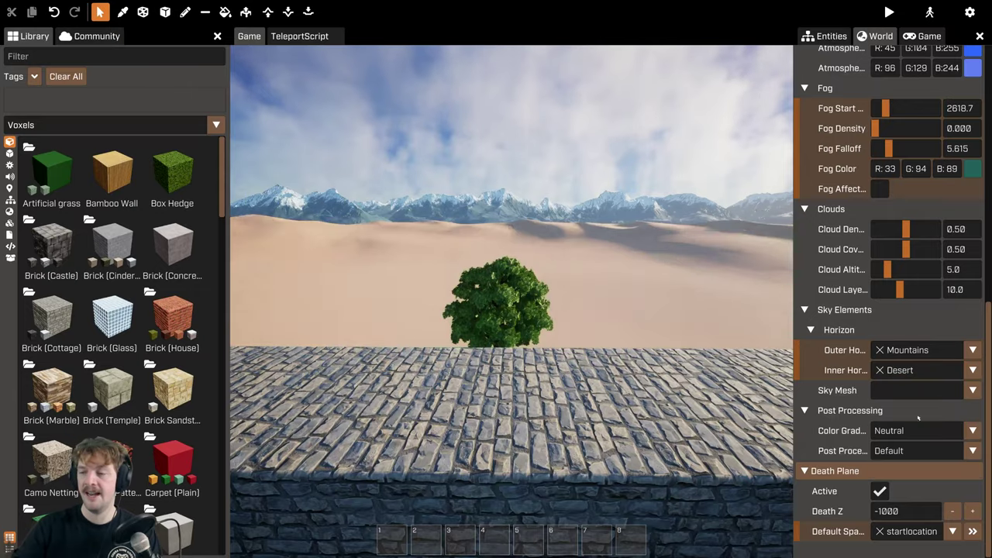
{"action": "left_click", "coordinate": [923, 370]}
{"action": "left_click", "coordinate": [919, 444]}
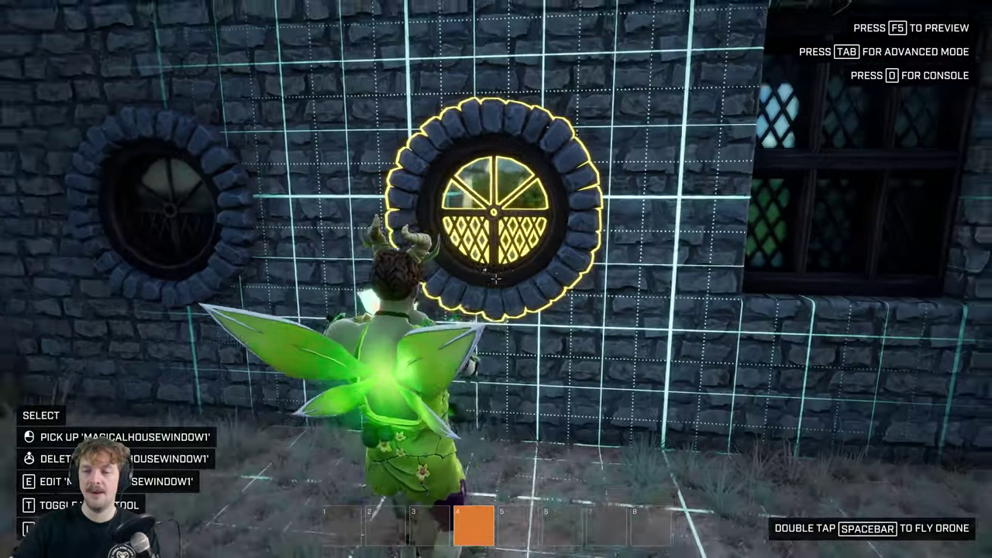
{"action": "key", "text": "w"}
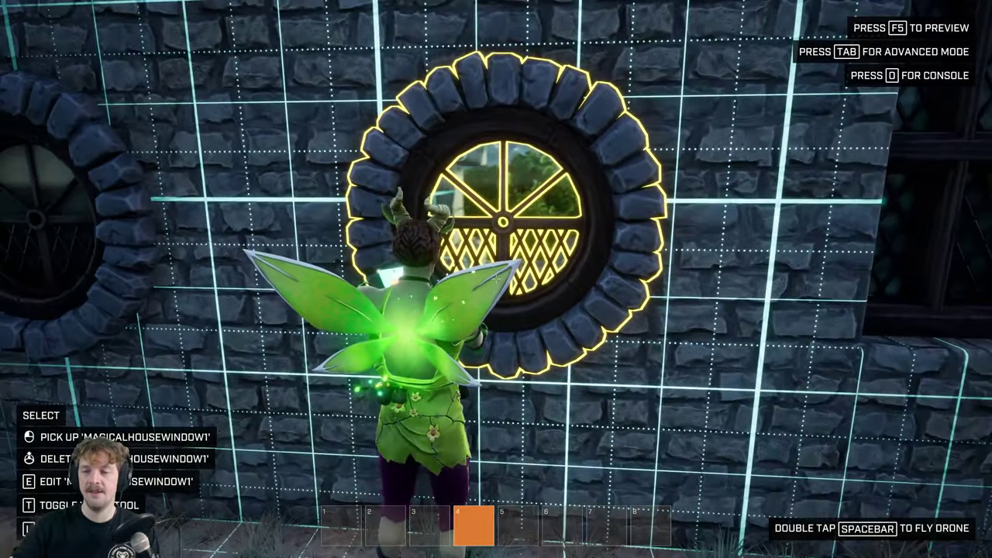
{"action": "key", "text": "s"}
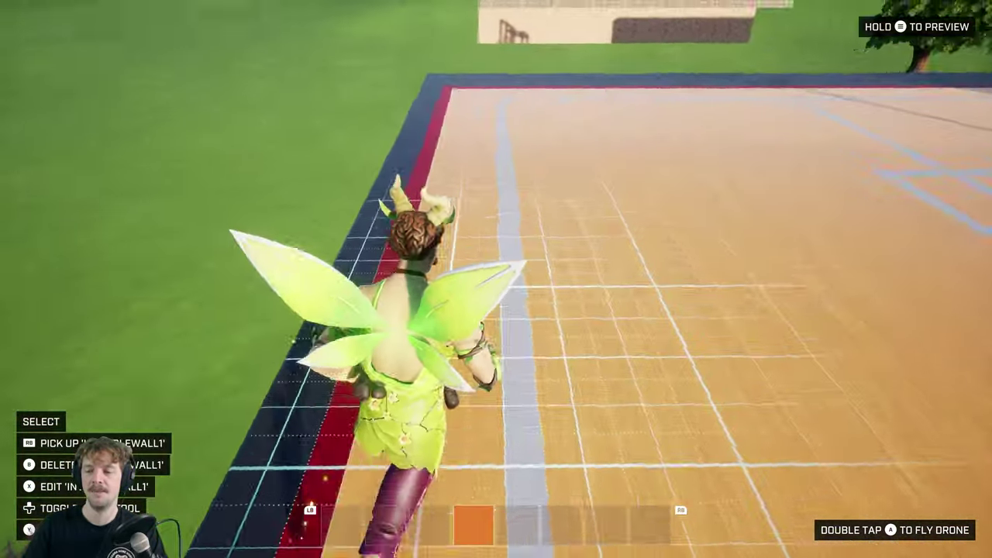
Step: Switch to the advanced editor and select the basketball court's voxel mesh
{"action": "key", "text": "Tab"}
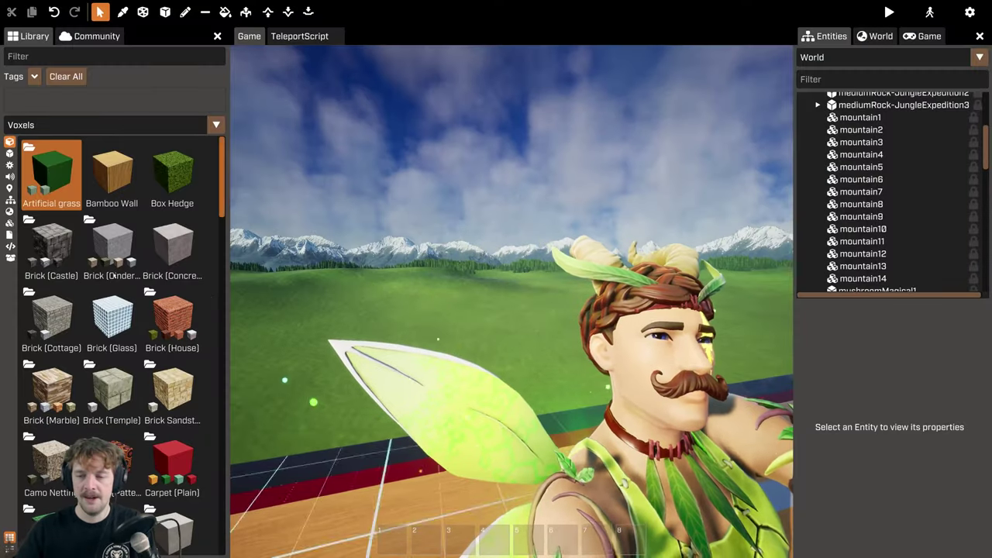
{"action": "right_click_drag", "start_coordinate": [434, 256], "coordinate": [442, 326]}
{"action": "key", "text": "s"}
{"action": "left_click", "coordinate": [442, 256]}
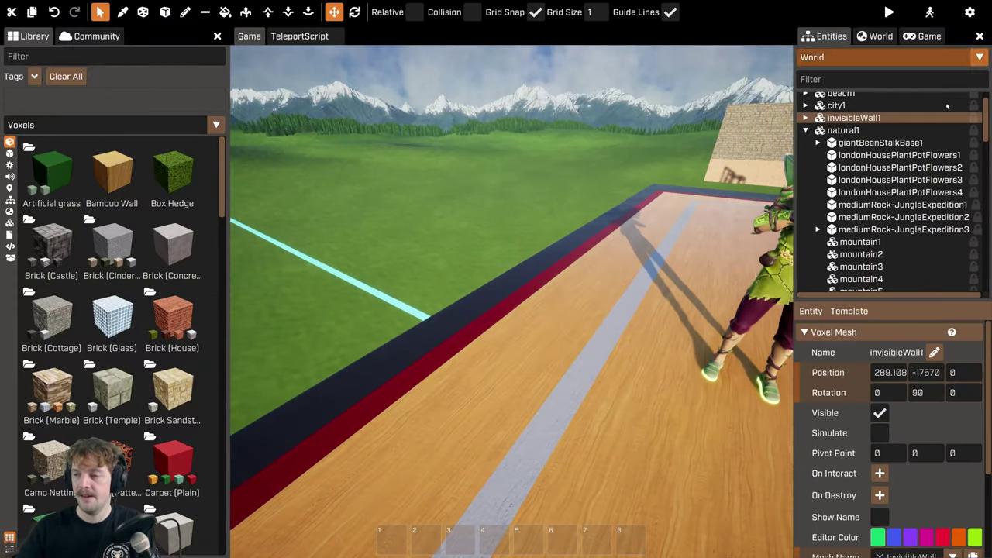
Step: Collapse the natural1 group, expand invisibleWall1 and select its child mesh invisibleWallWall1
{"action": "scroll", "coordinate": [902, 191], "scroll_direction": "down", "scroll_amount": 2}
{"action": "scroll", "coordinate": [912, 223], "scroll_direction": "up", "scroll_amount": 3}
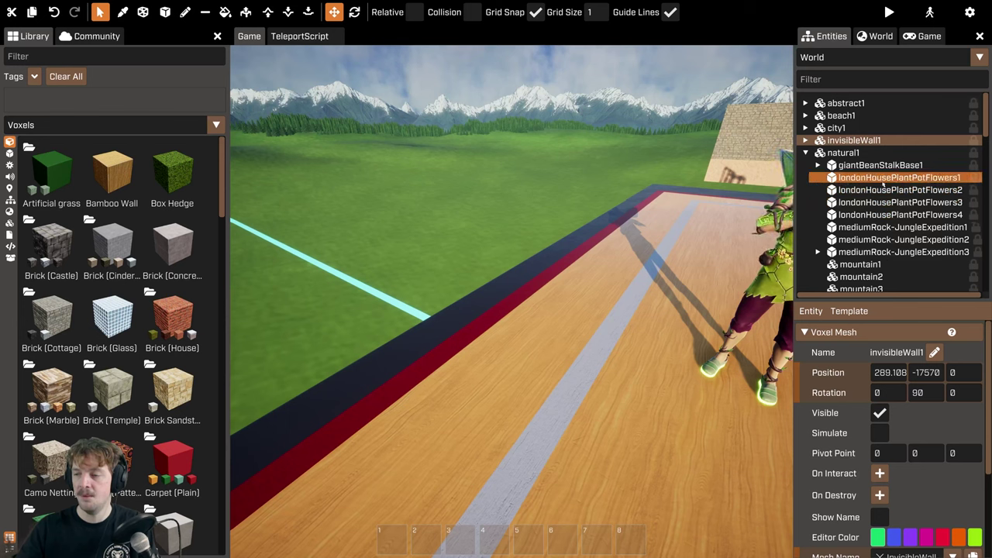
{"action": "scroll", "coordinate": [884, 183], "scroll_direction": "down", "scroll_amount": 6}
{"action": "scroll", "coordinate": [861, 155], "scroll_direction": "up", "scroll_amount": 6}
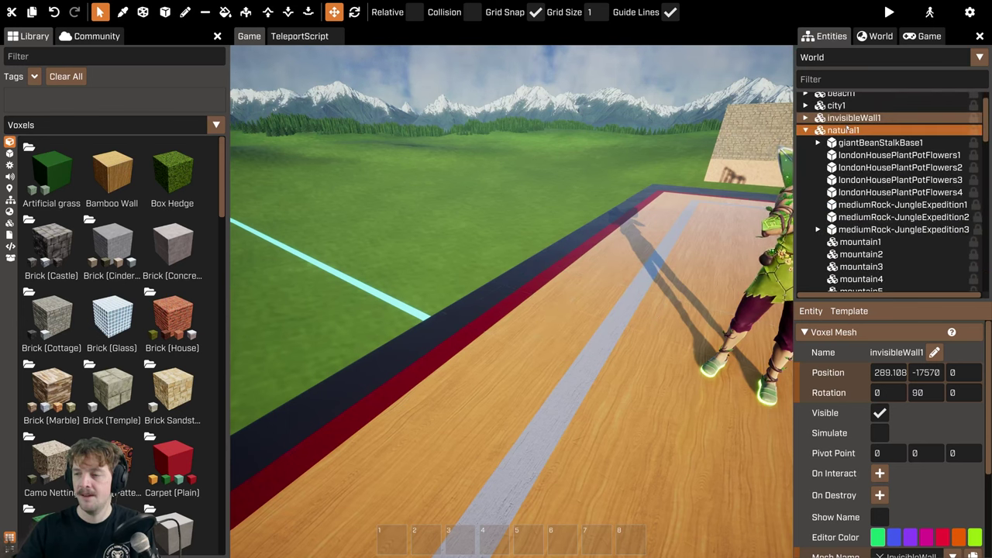
{"action": "left_click", "coordinate": [805, 129]}
{"action": "left_click", "coordinate": [806, 141]}
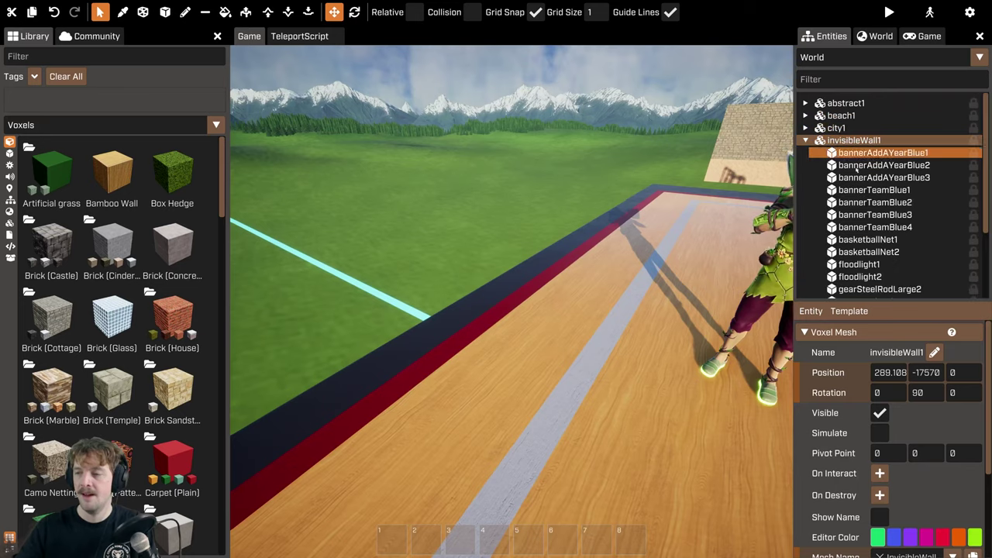
{"action": "scroll", "coordinate": [857, 169], "scroll_direction": "down", "scroll_amount": 3}
{"action": "left_click", "coordinate": [875, 231]}
Step: Make the wall mesh around the basketball court visible and try raising it to a Z position of 50
{"action": "right_click_drag", "start_coordinate": [605, 225], "coordinate": [511, 290]}
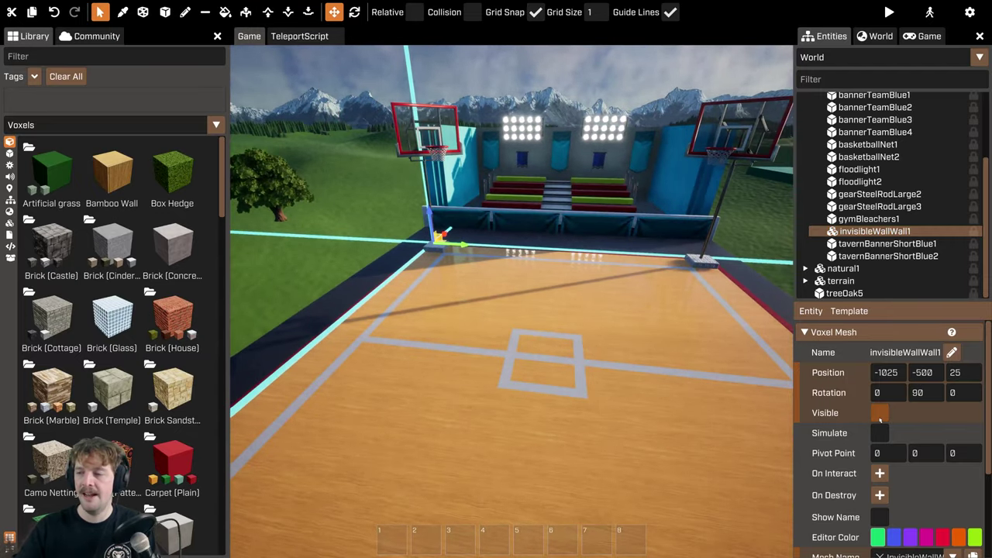
{"action": "left_click", "coordinate": [880, 419]}
{"action": "left_click_drag", "start_coordinate": [430, 219], "coordinate": [430, 180]}
{"action": "key", "text": "ctrl+z"}
{"action": "key", "text": "ctrl+z"}
Step: Inspect the wall from the court, turn its visibility off again and return to the character view
{"action": "right_click_drag", "start_coordinate": [511, 290], "coordinate": [511, 290]}
{"action": "key", "text": "shift+s"}
{"action": "key", "text": "w"}
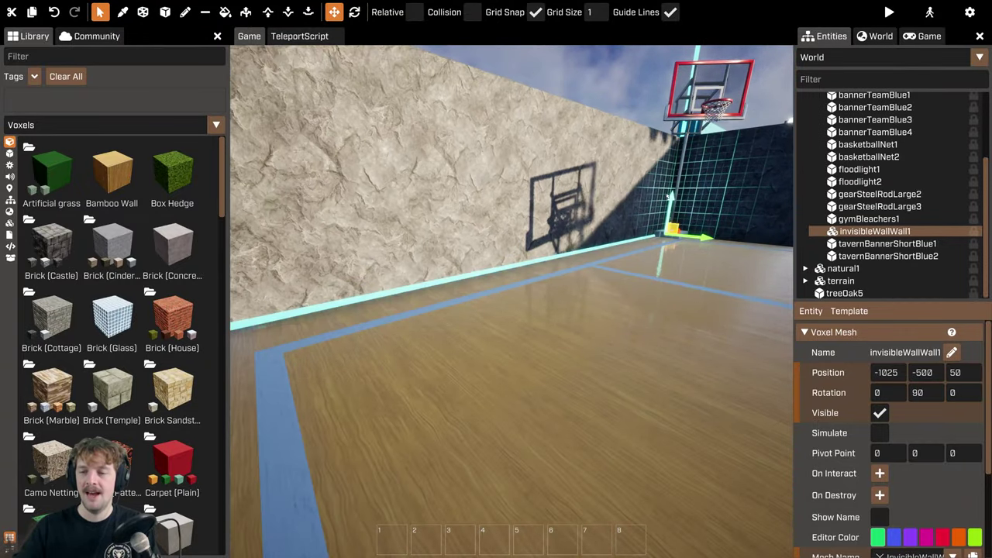
{"action": "left_click", "coordinate": [877, 414]}
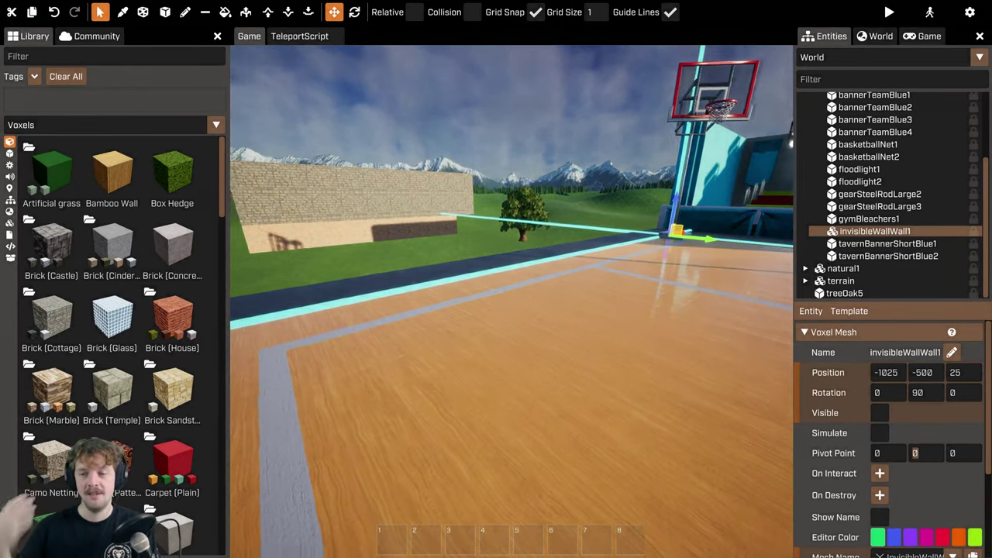
{"action": "key", "text": "Tab"}
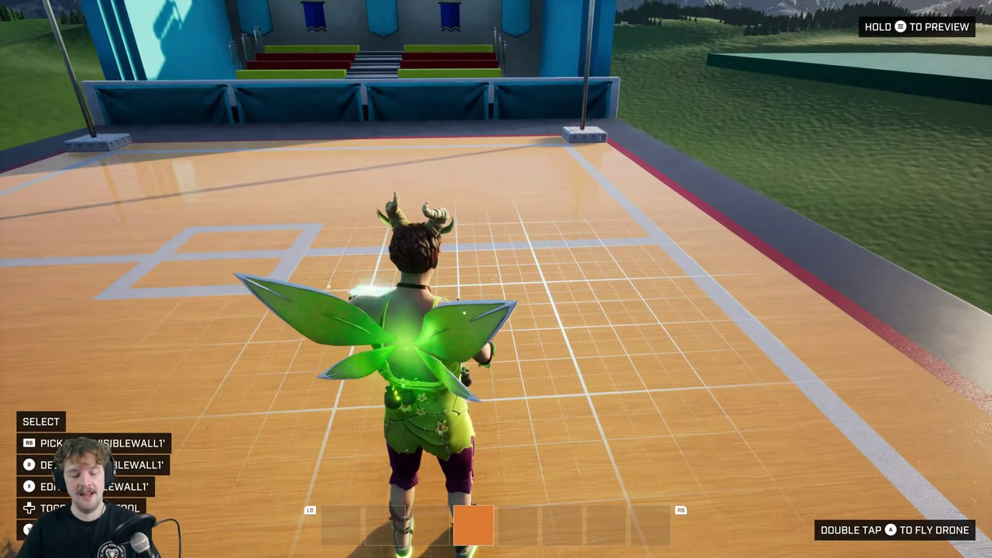
Step: Reopen the advanced editor, select invisibleWallWall1 within the court group and turn its visibility on
{"action": "key", "text": "F1"}
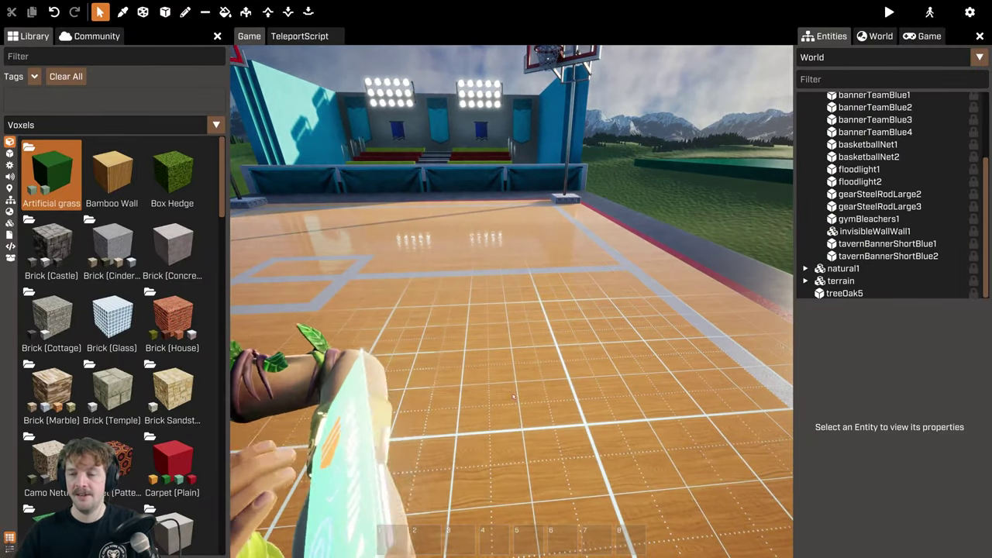
{"action": "left_click", "coordinate": [670, 289]}
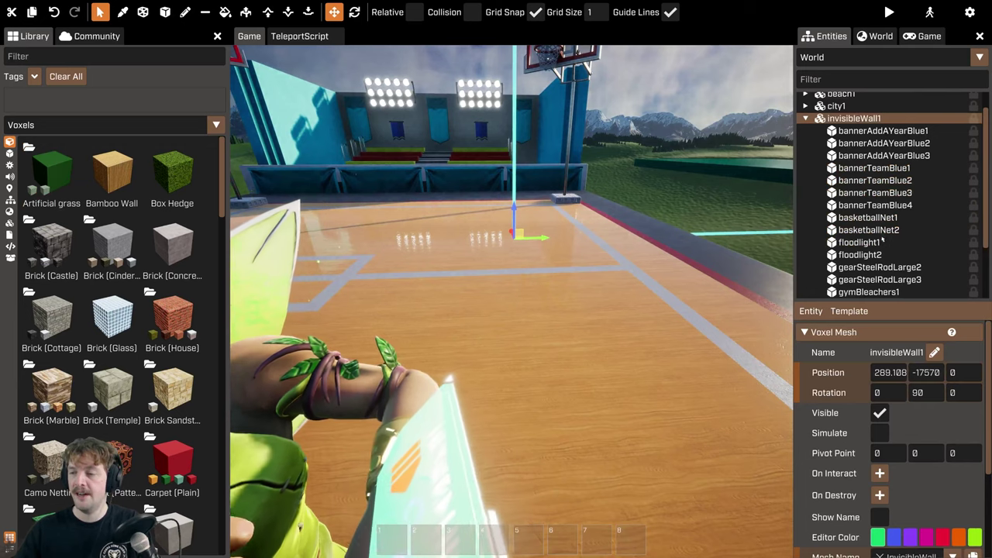
{"action": "scroll", "coordinate": [882, 243], "scroll_direction": "down", "scroll_amount": 2}
{"action": "left_click", "coordinate": [874, 250]}
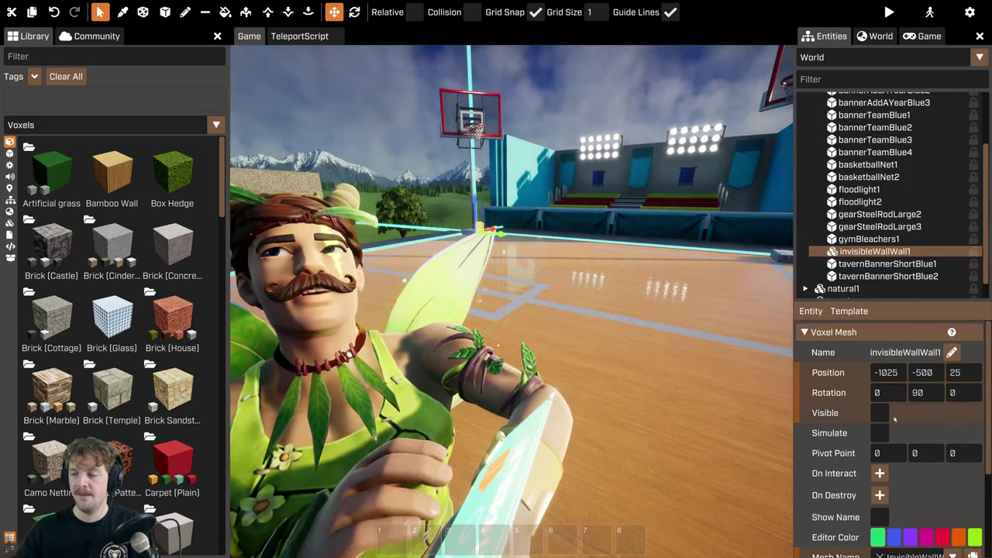
{"action": "left_click", "coordinate": [880, 412]}
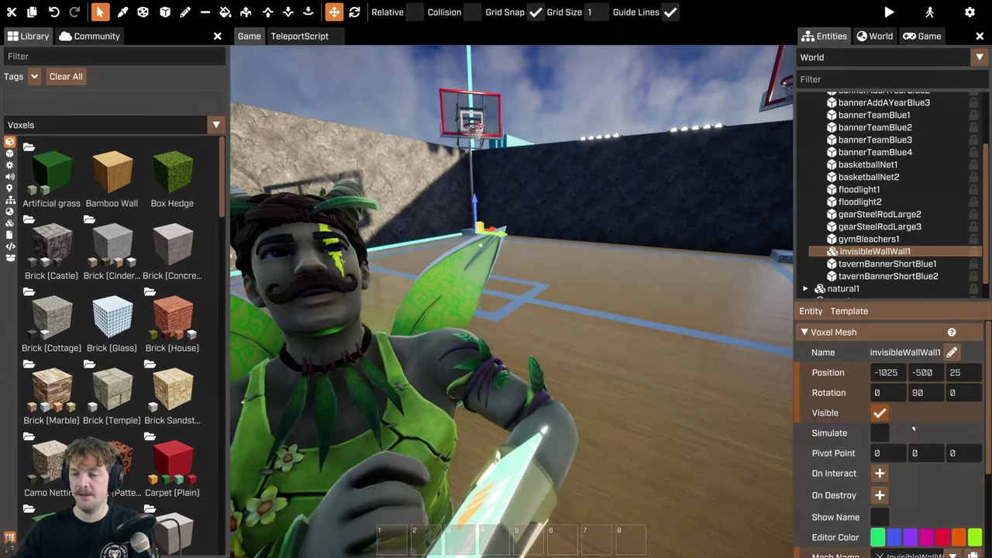
Step: Review the wall mesh's collision properties, hide the mesh again and leave the advanced editor
{"action": "scroll", "coordinate": [959, 482], "scroll_direction": "down", "scroll_amount": 3}
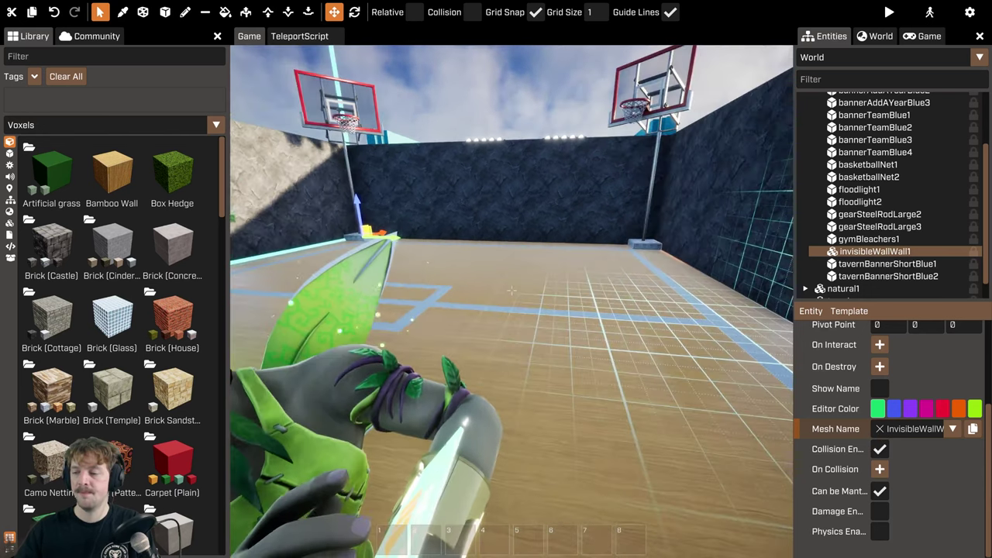
{"action": "scroll", "coordinate": [892, 403], "scroll_direction": "up", "scroll_amount": 3}
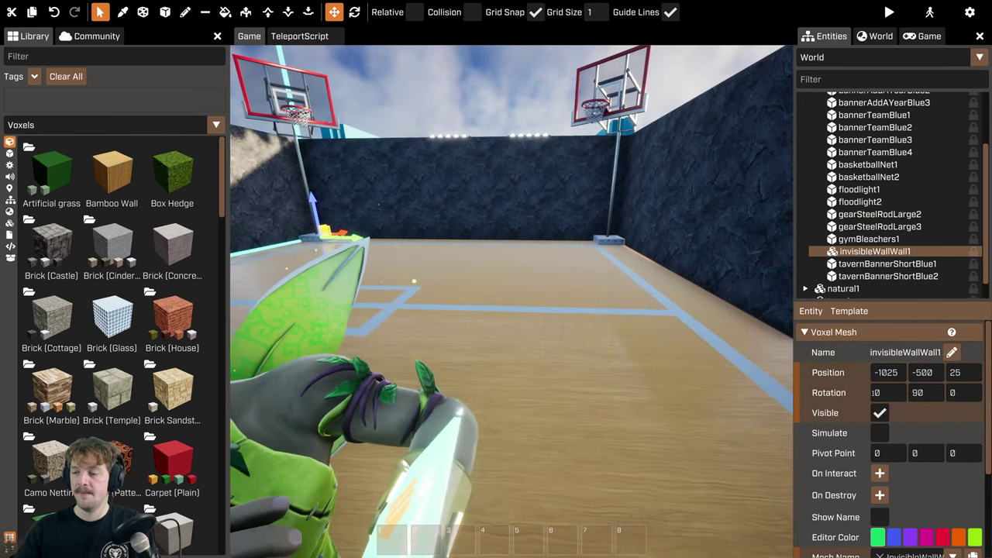
{"action": "left_click", "coordinate": [880, 413]}
{"action": "key", "text": "Tab"}
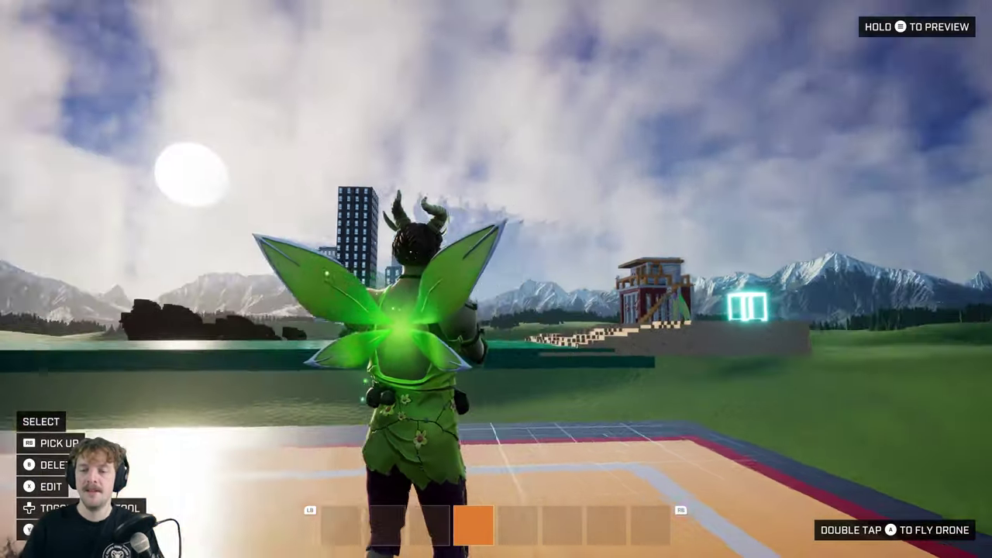